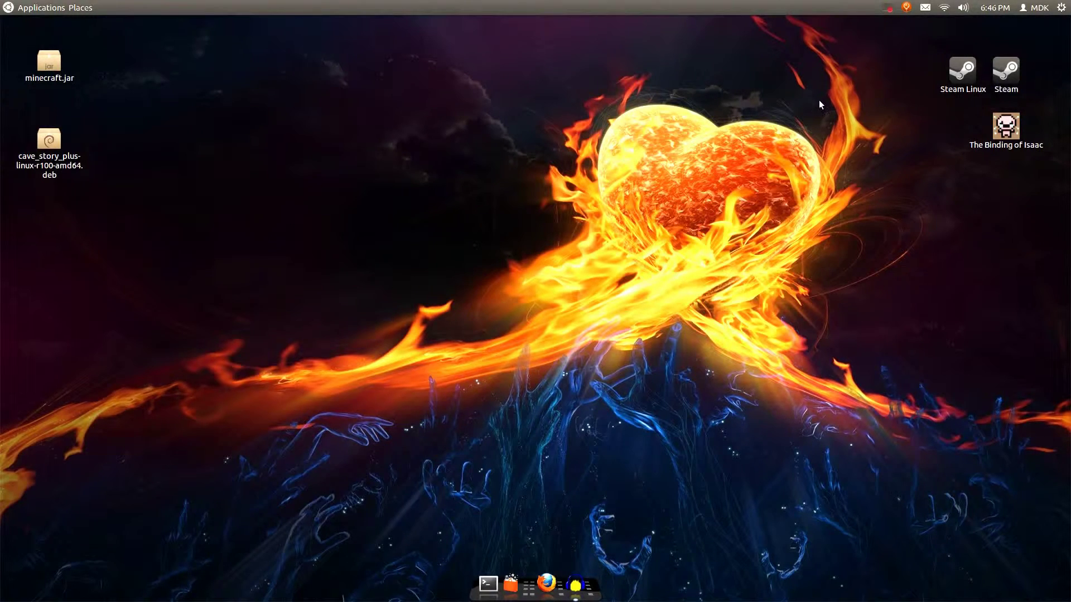
- Run archey in a new terminal to show the system summary, then close that terminal
key(ctrl+alt+t)
text(a)
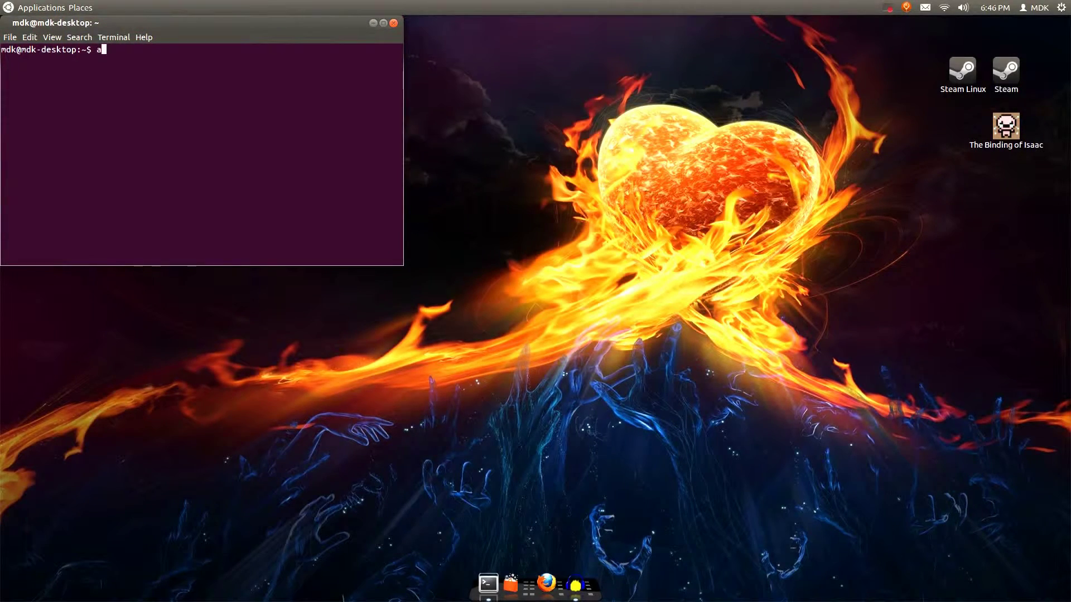
text(rchey)
key(Return)
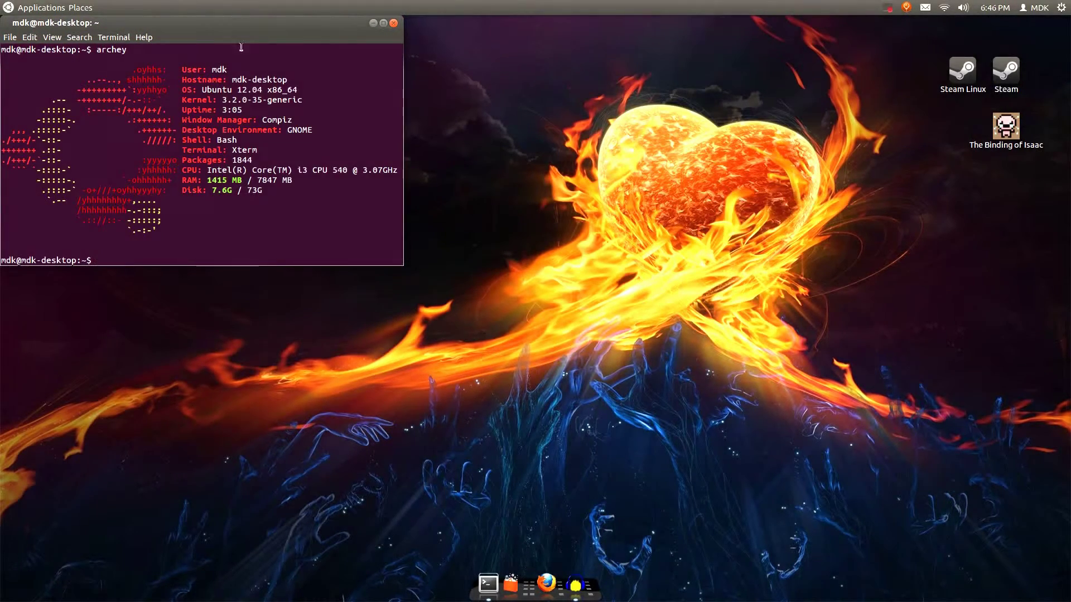
drag(241, 24, 489, 117)
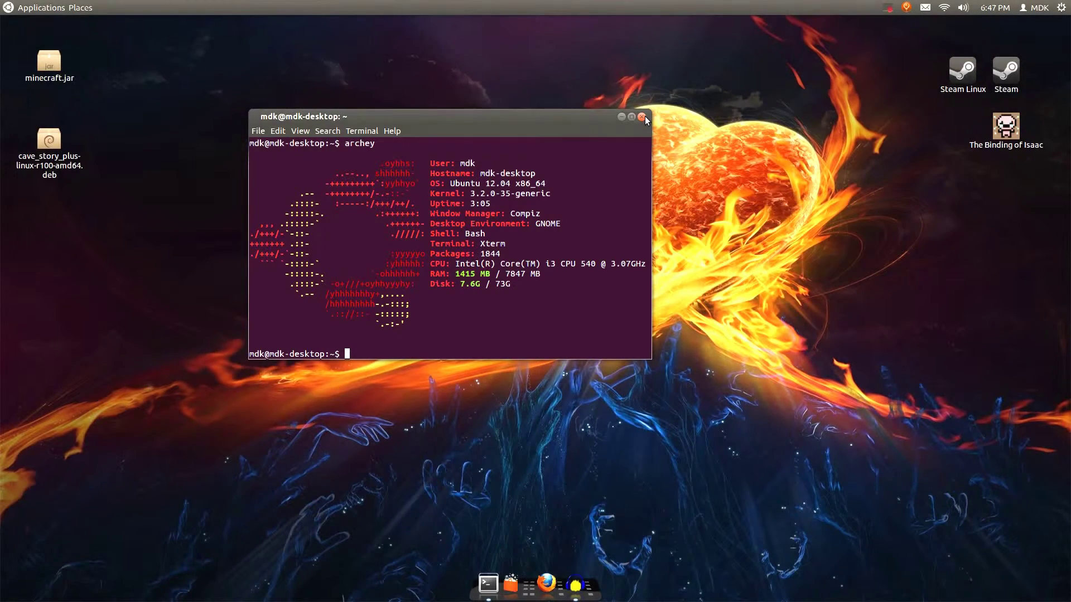
click(645, 116)
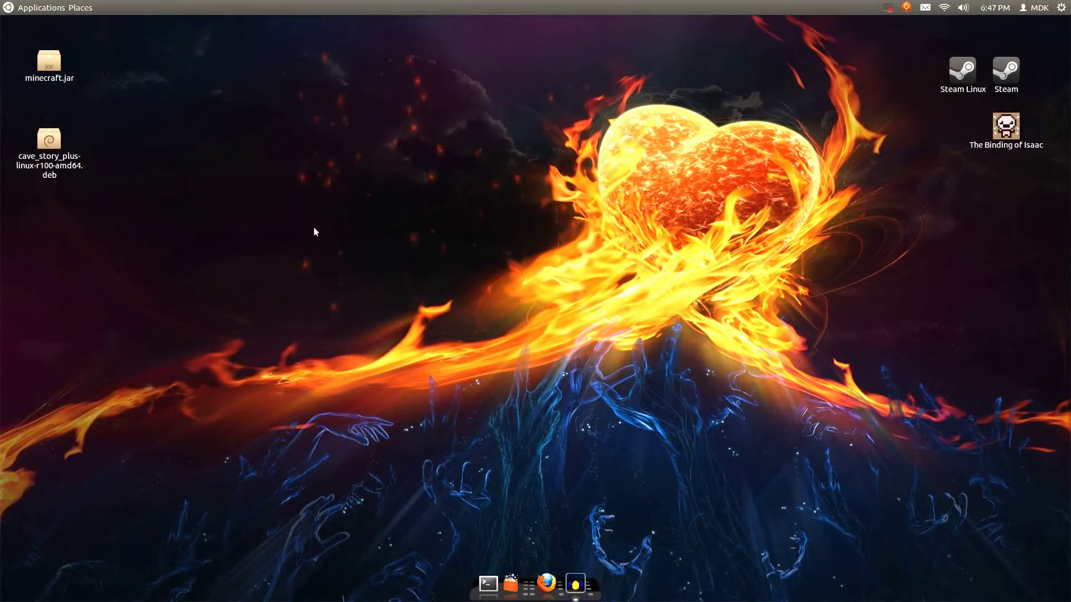
click(35, 11)
click(628, 190)
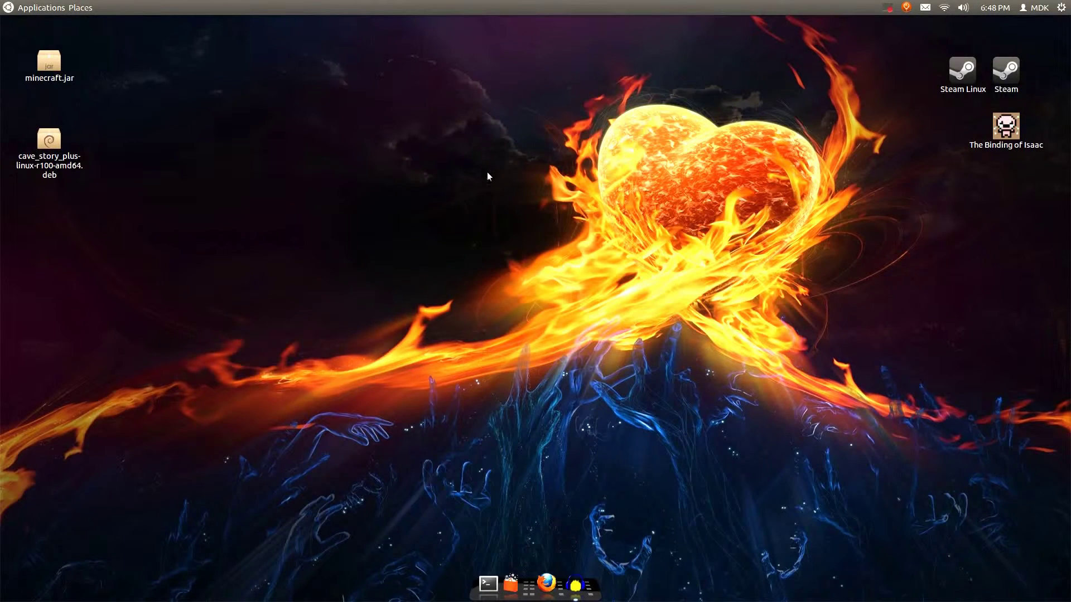
click(52, 10)
mouse_move(80, 8)
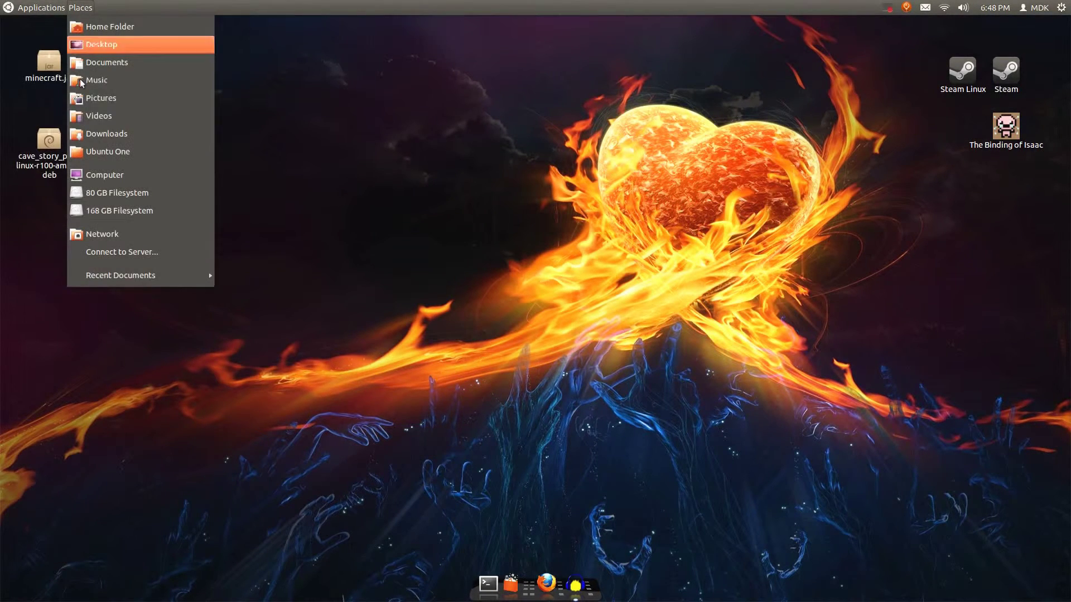
mouse_move(166, 282)
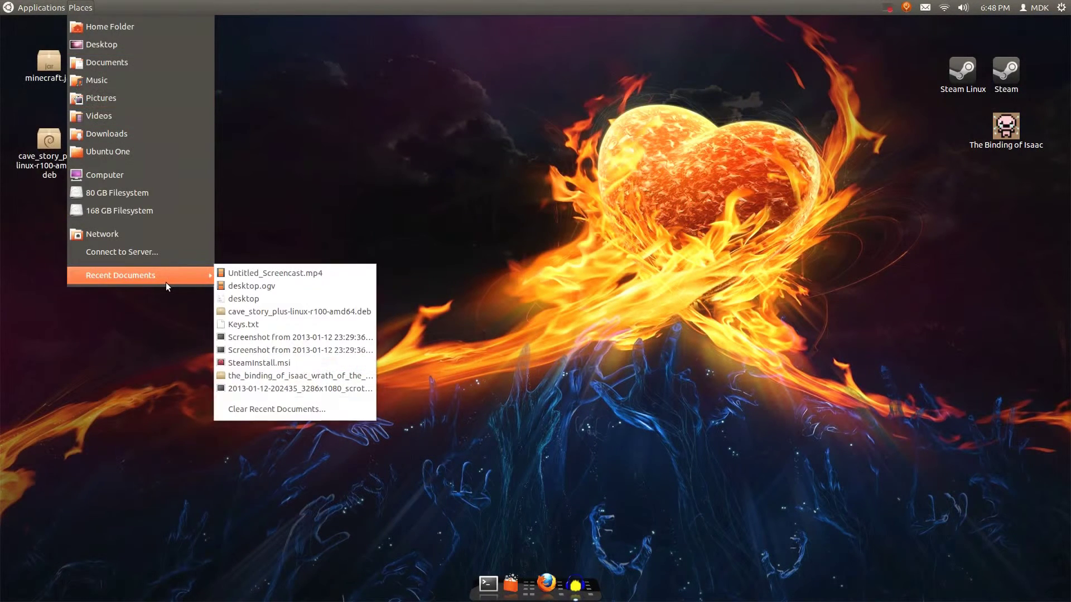
click(635, 125)
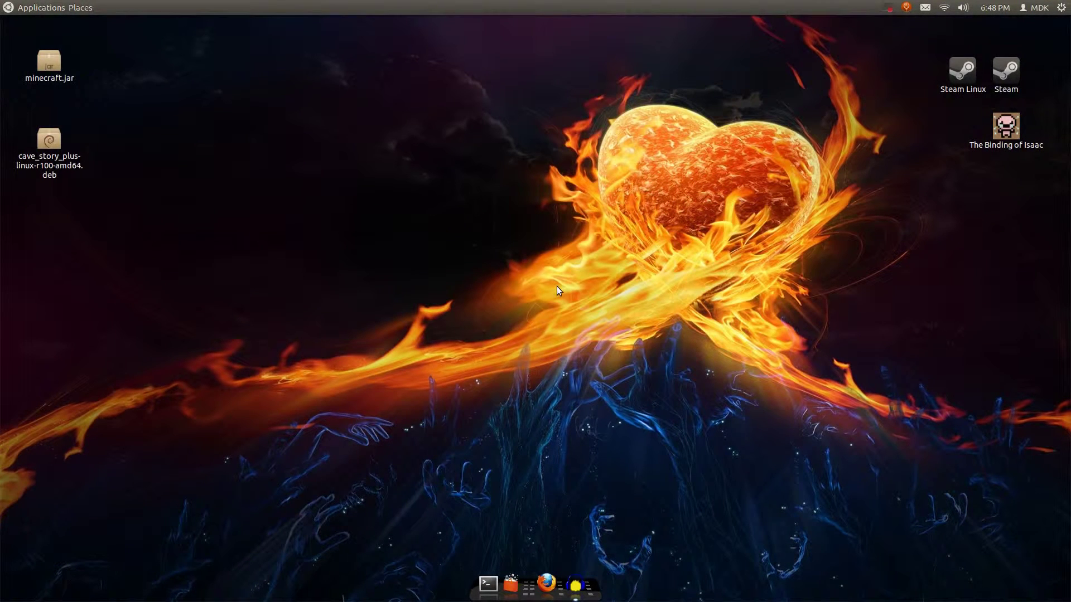
key(ctrl+alt+t)
- Replace the old terminal with a fresh one near the screen centre and run archey
click(390, 20)
key(ctrl+alt+t)
drag(814, 119, 511, 120)
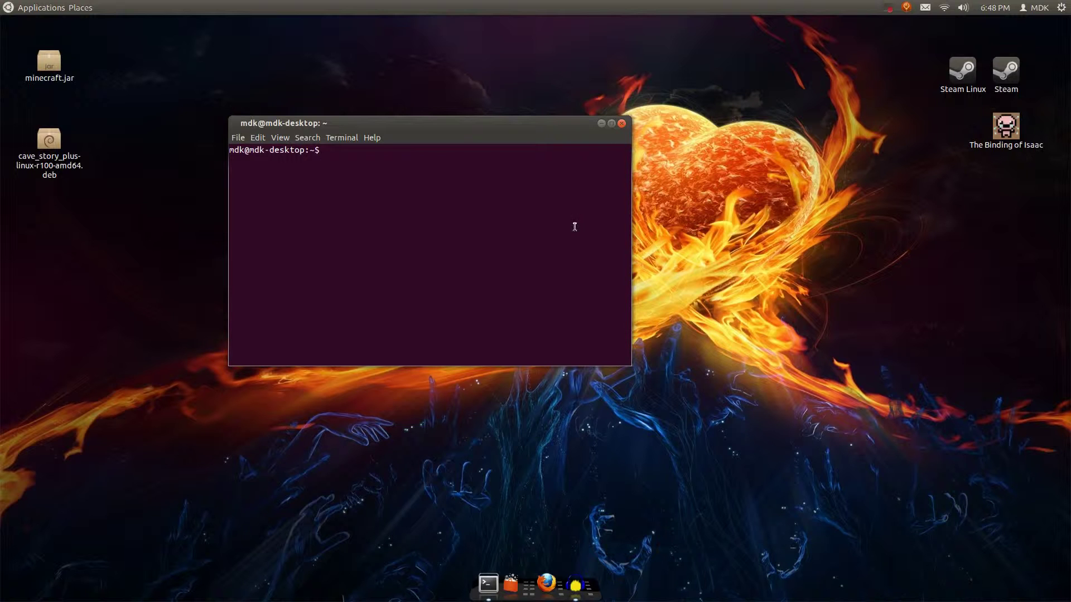
text(archey)
key(Return)
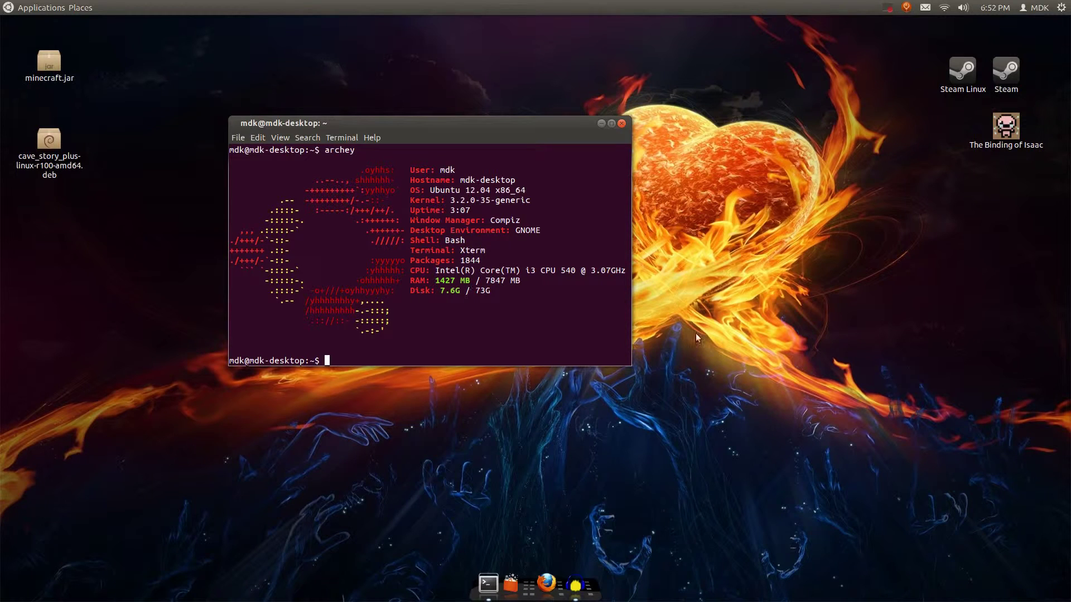
- Move focus from the terminal's Ubuntu 12.04 archey summary onto the desktop
click(827, 358)
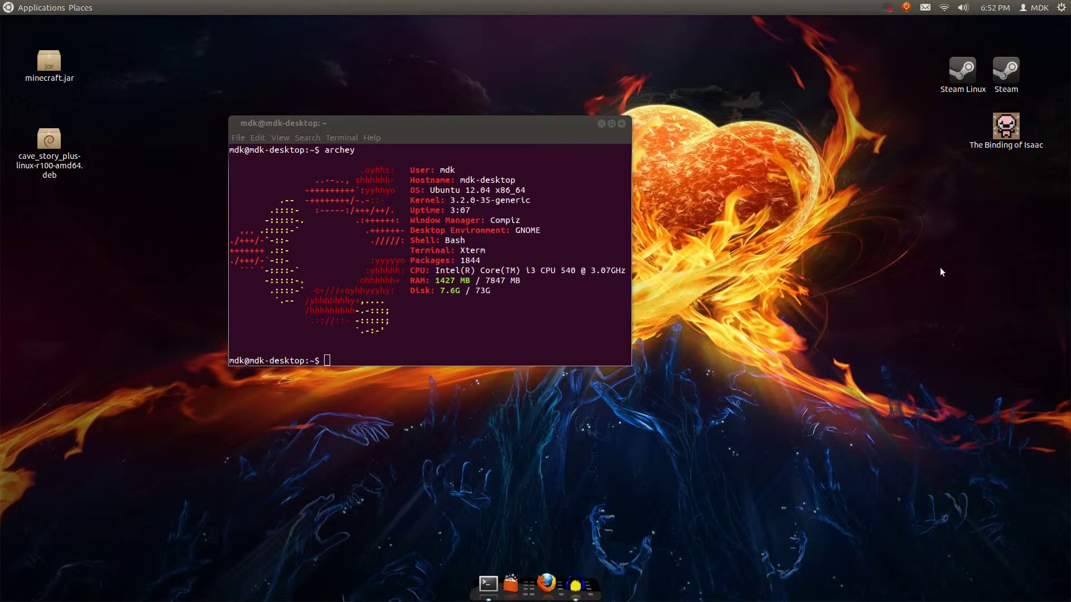
- Close the terminal, then open and dismiss the Audacity dock item's options menu
click(622, 123)
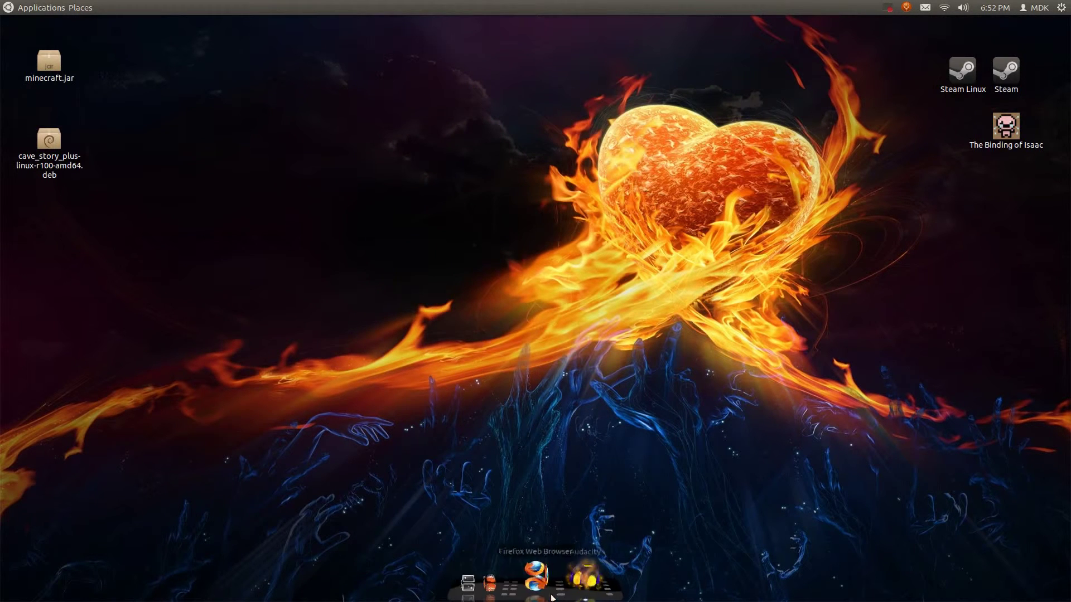
right_click(580, 582)
mouse_move(606, 497)
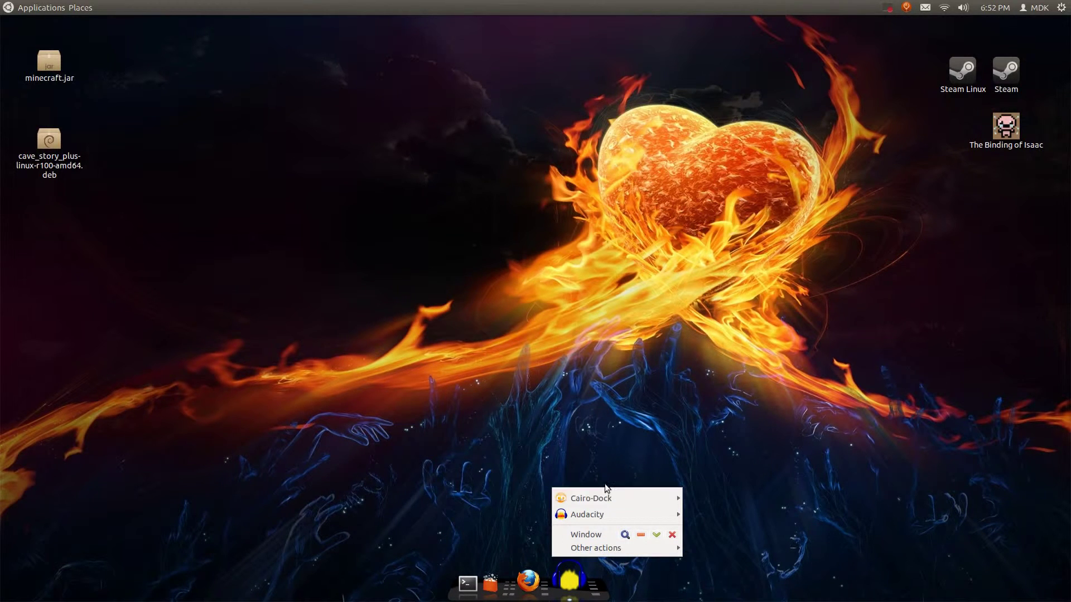
click(718, 315)
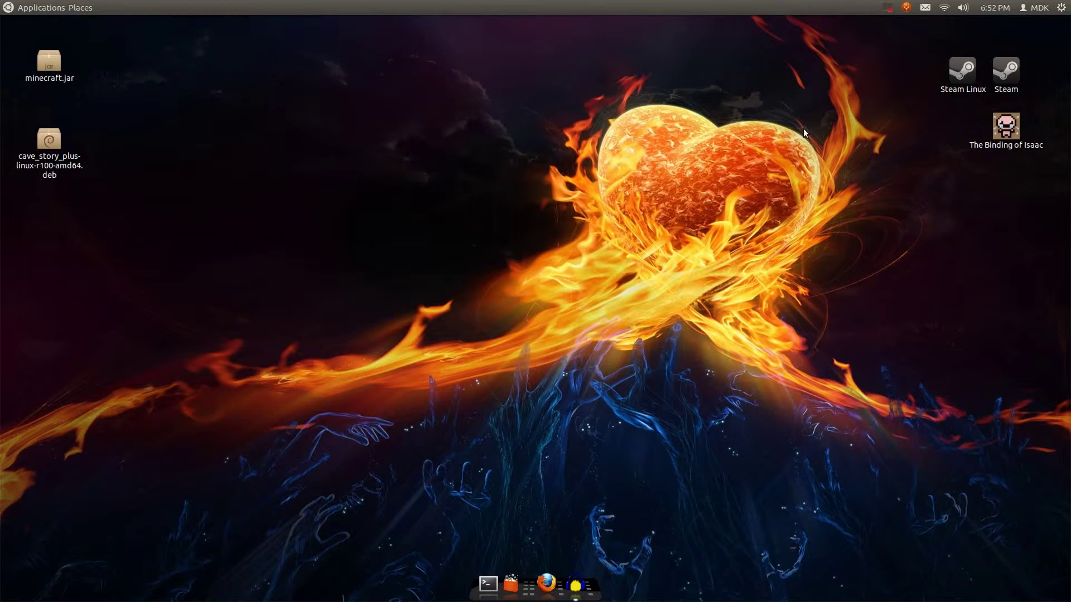
click(910, 6)
click(944, 24)
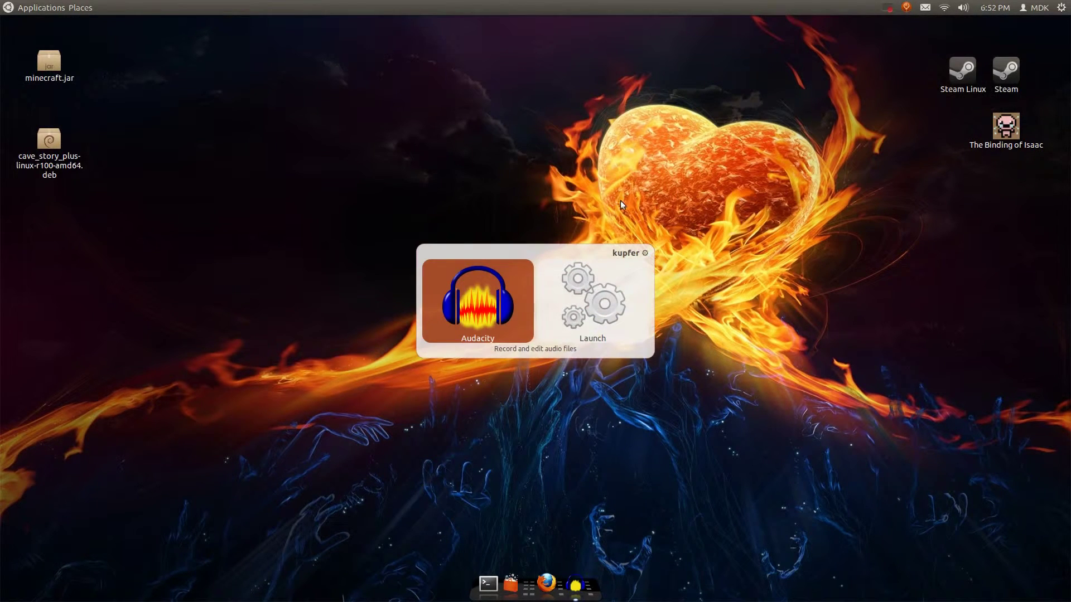
key(Escape)
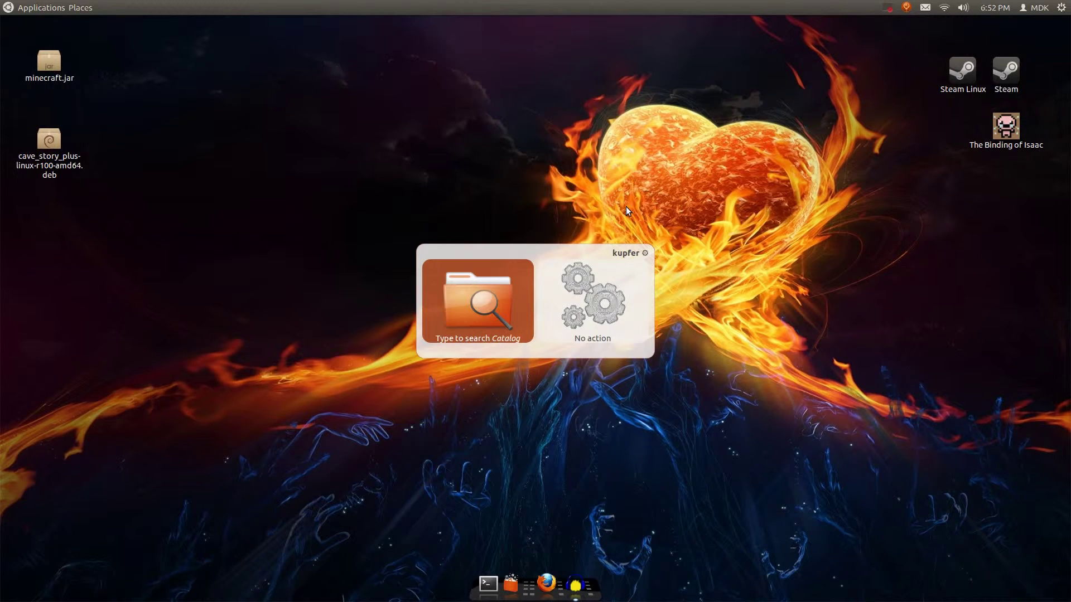
text(s)
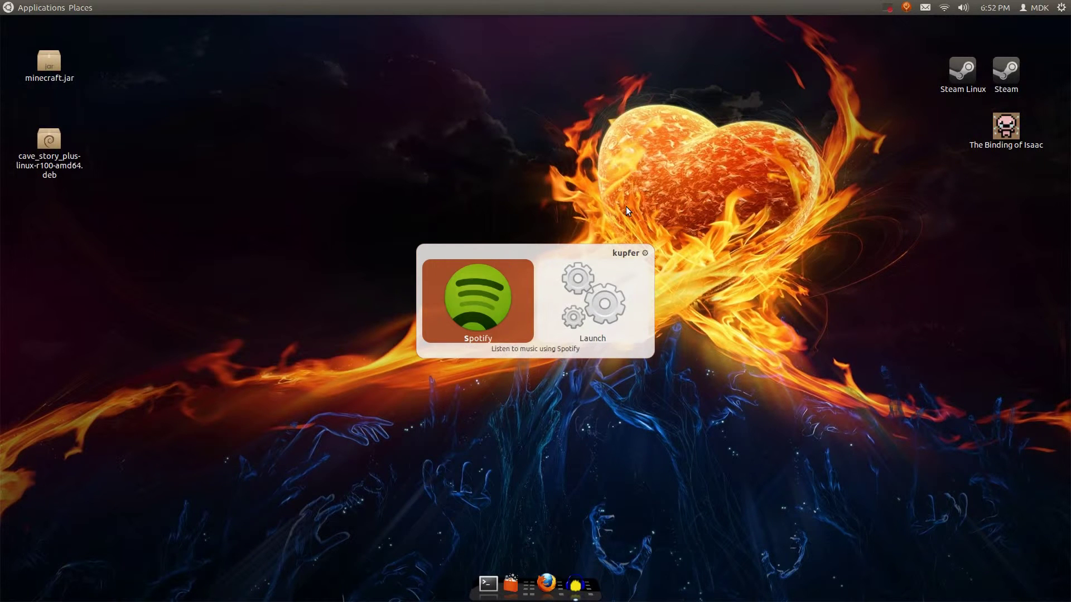
key(Escape)
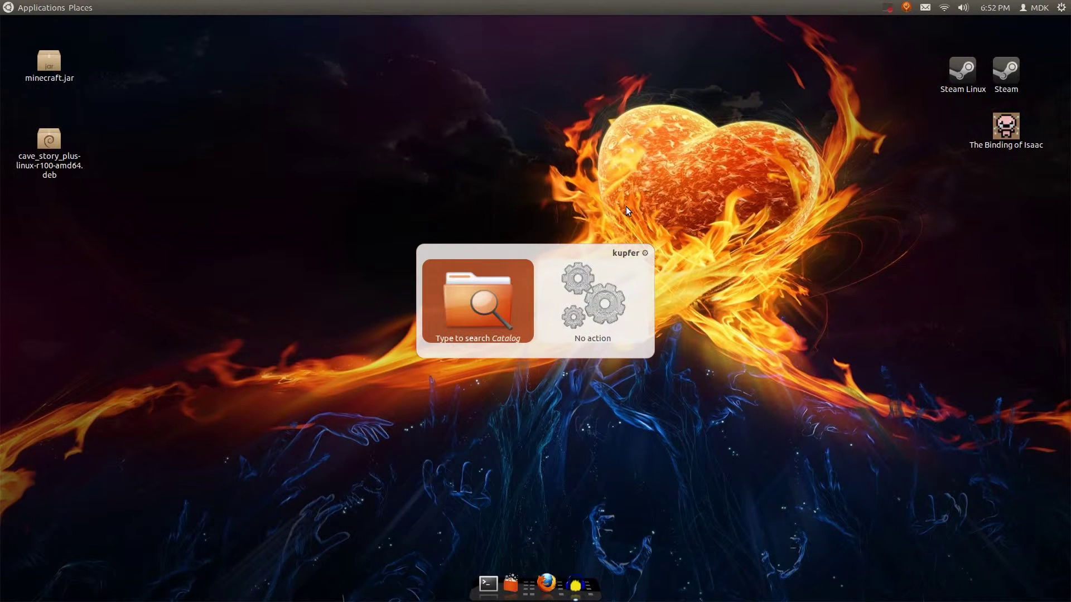
text(ste)
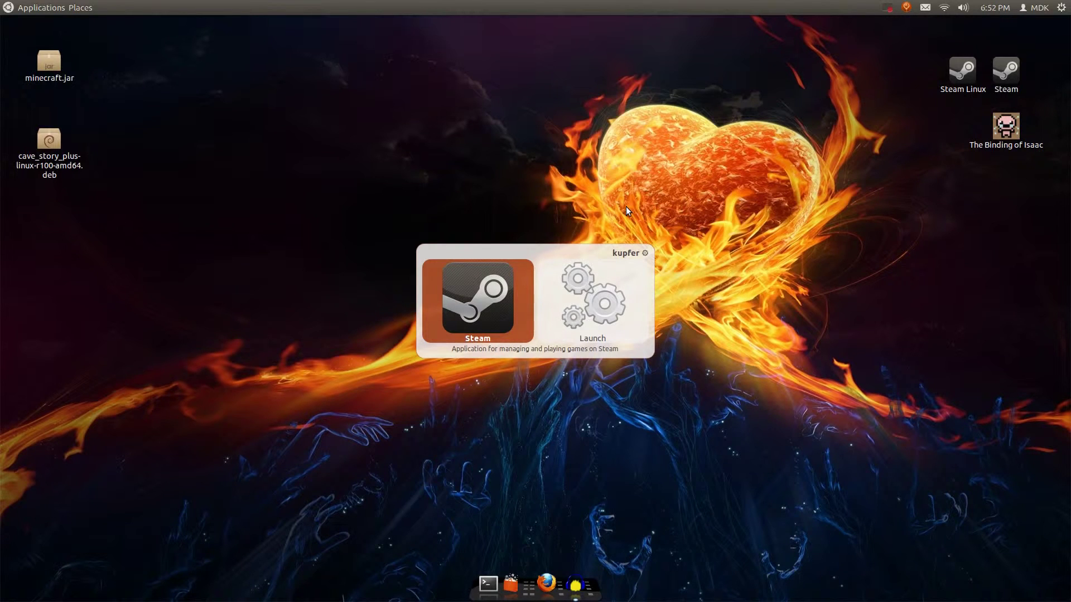
key(Escape)
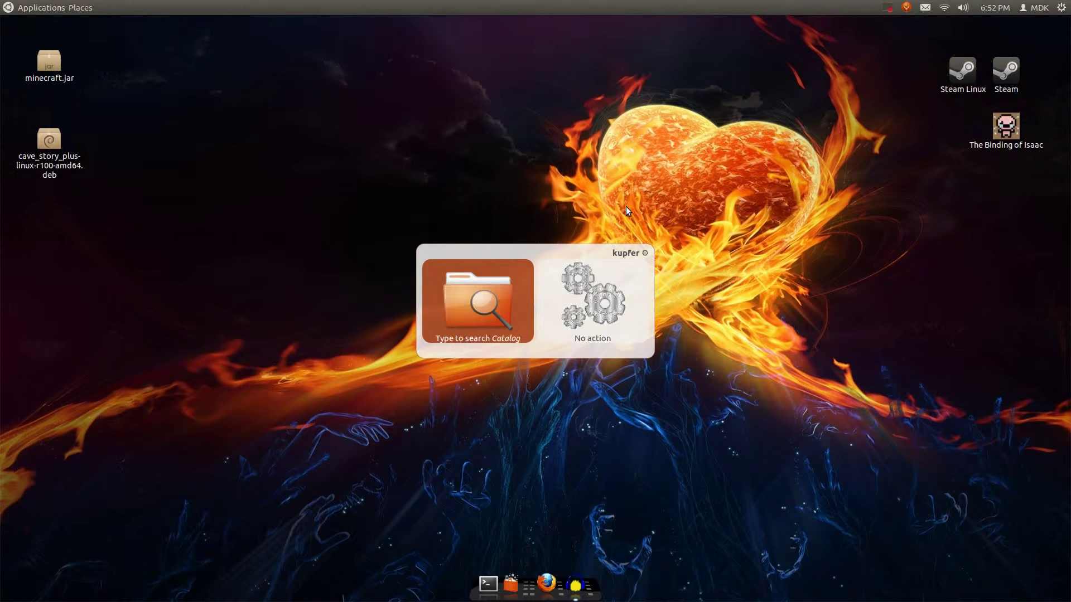
key(Escape)
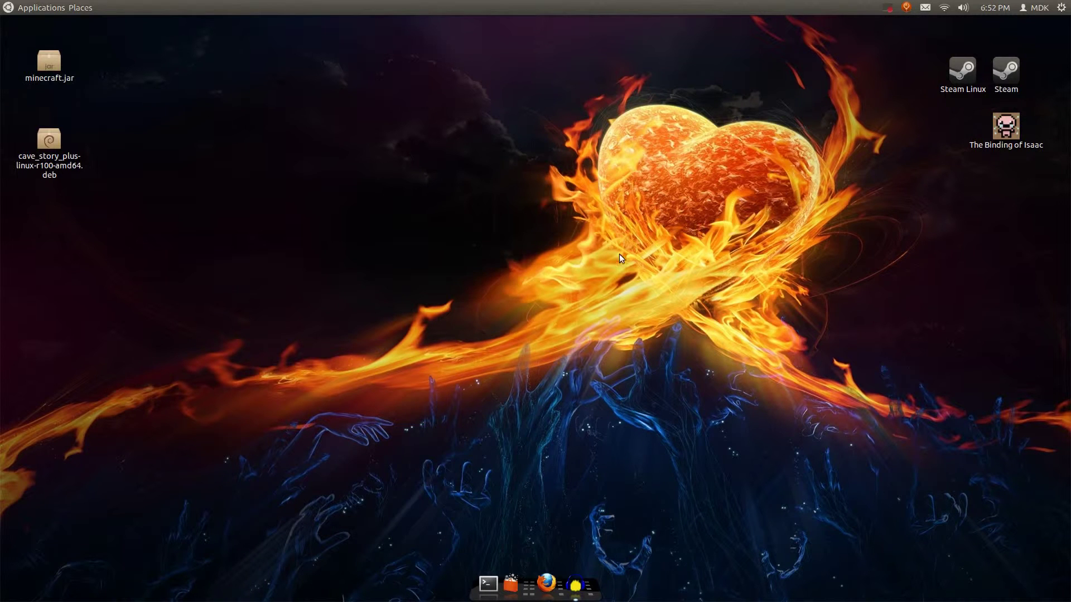
right_click(617, 268)
key(Escape)
click(64, 12)
mouse_move(66, 44)
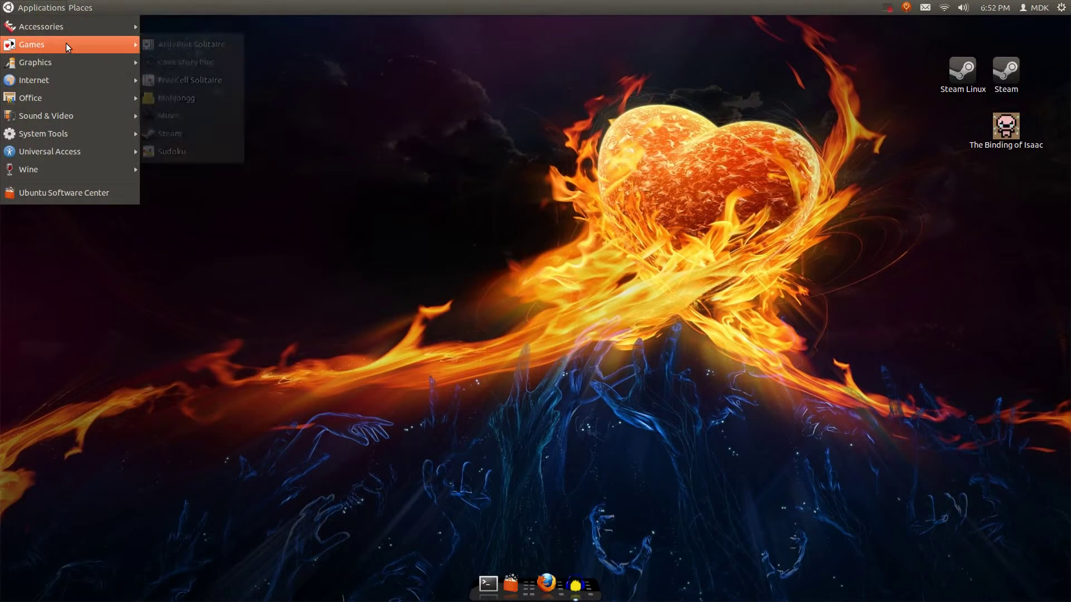
mouse_move(78, 65)
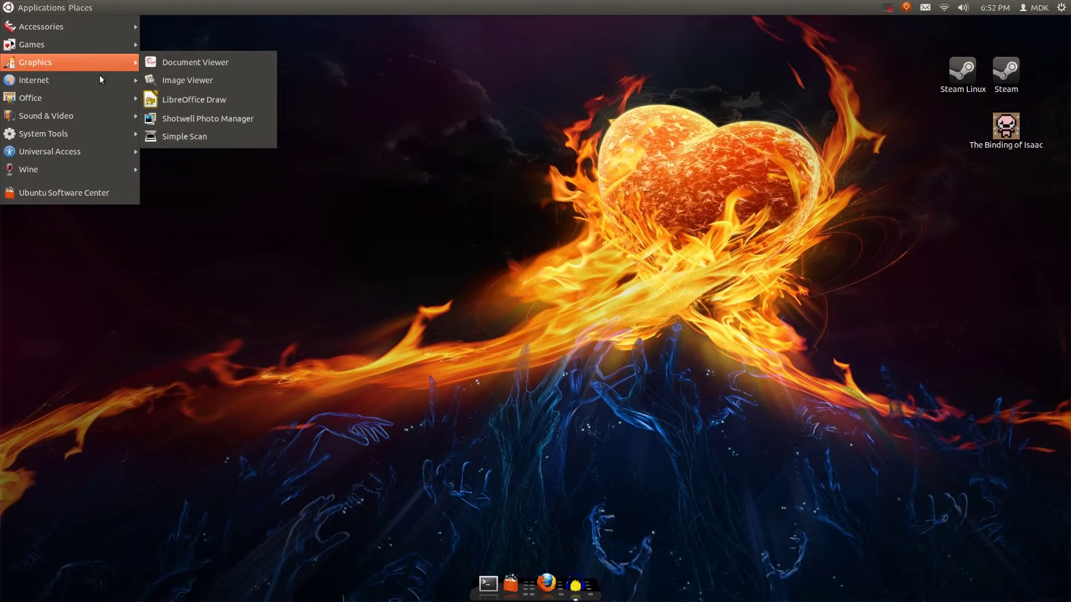
mouse_move(102, 84)
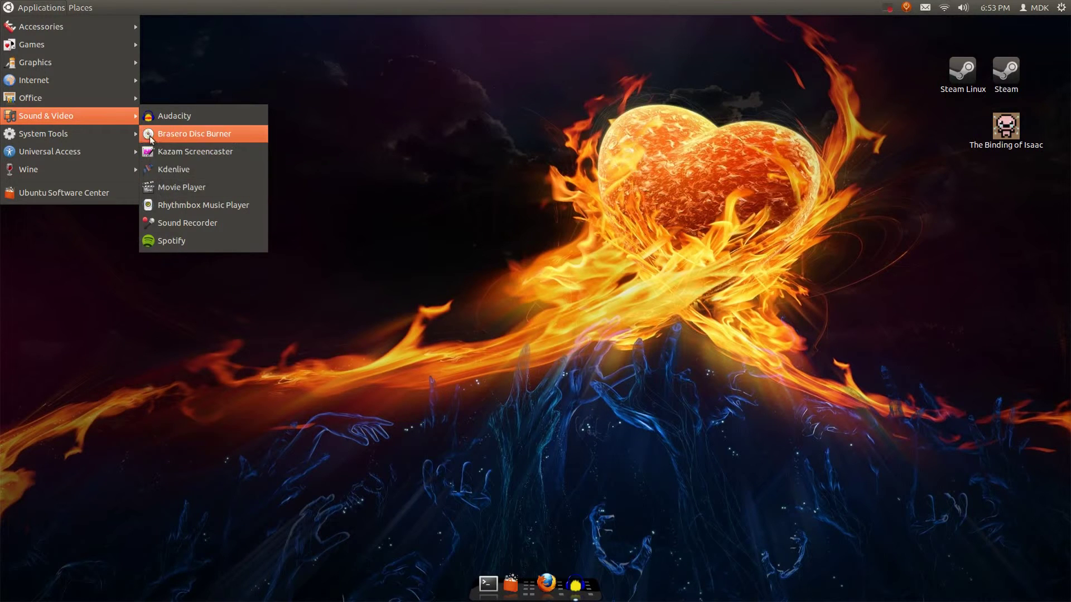
mouse_move(112, 139)
mouse_move(178, 136)
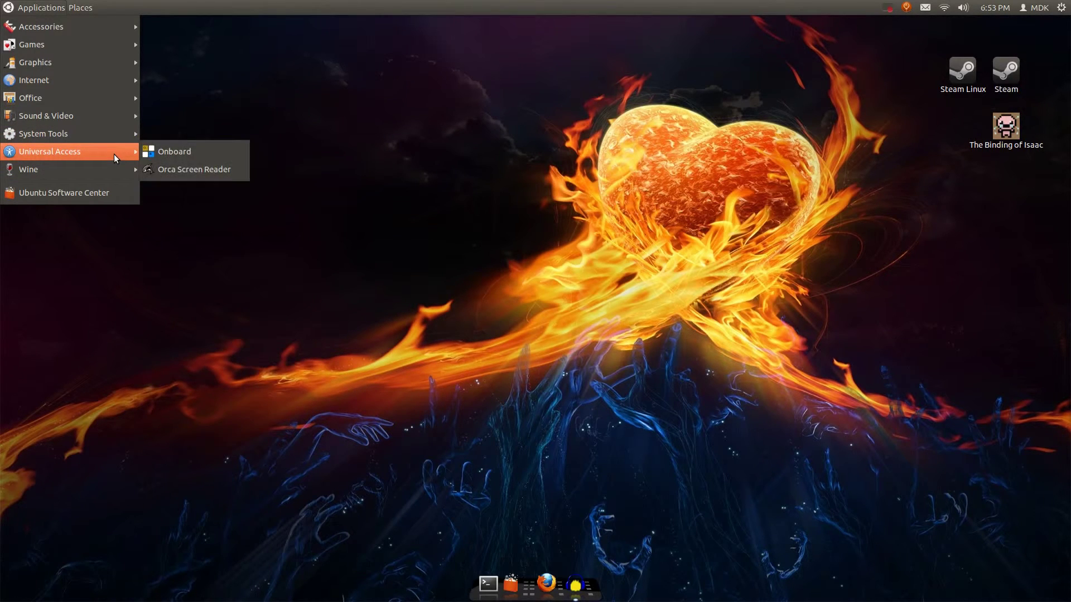
click(808, 169)
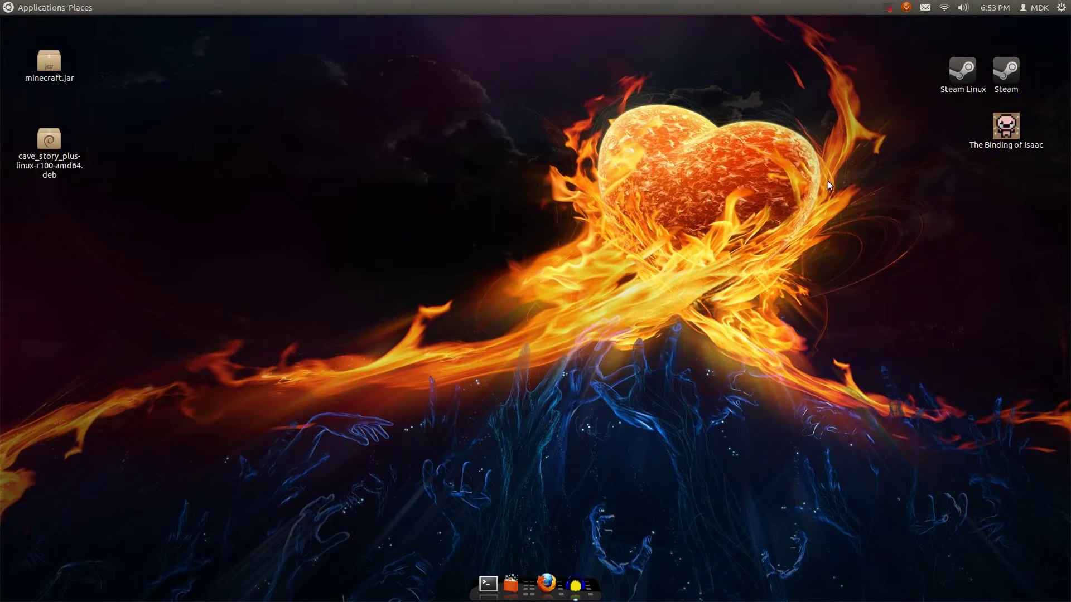